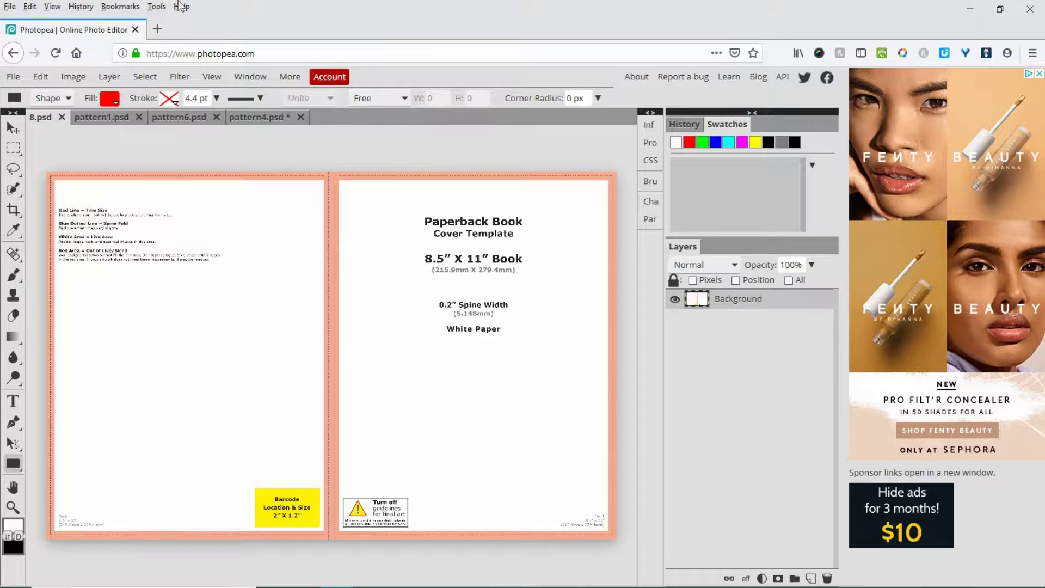
# Look over the floral, paisley and autumn pattern documents, ending on floral
pyautogui.click(102, 117)
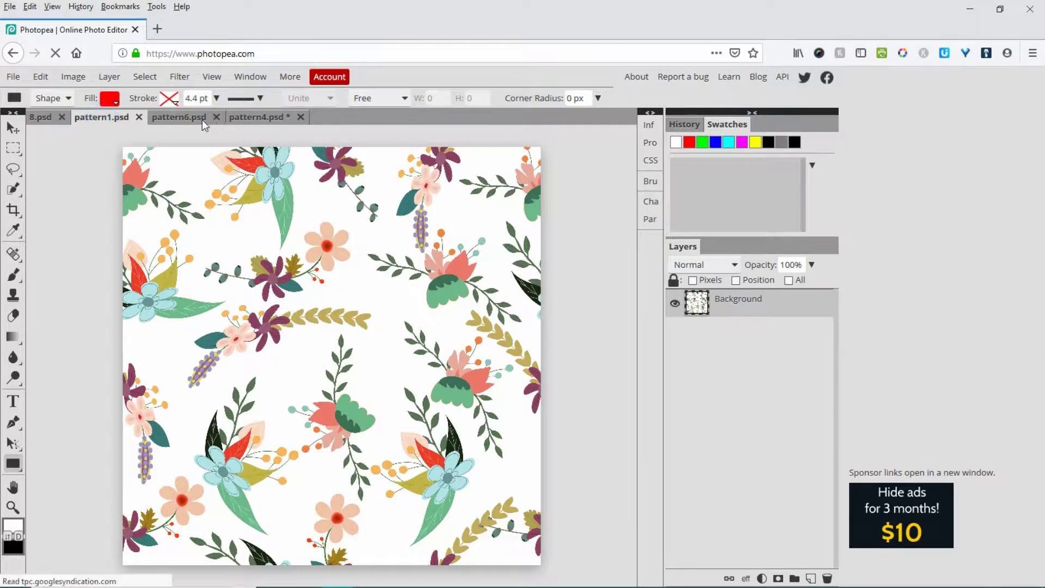
pyautogui.click(201, 120)
pyautogui.click(270, 119)
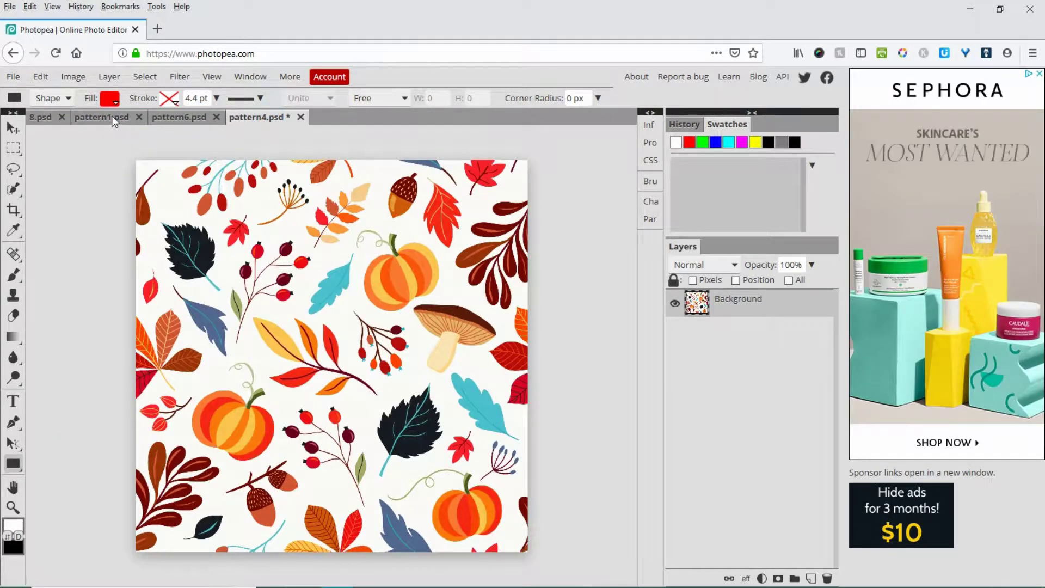
pyautogui.click(110, 117)
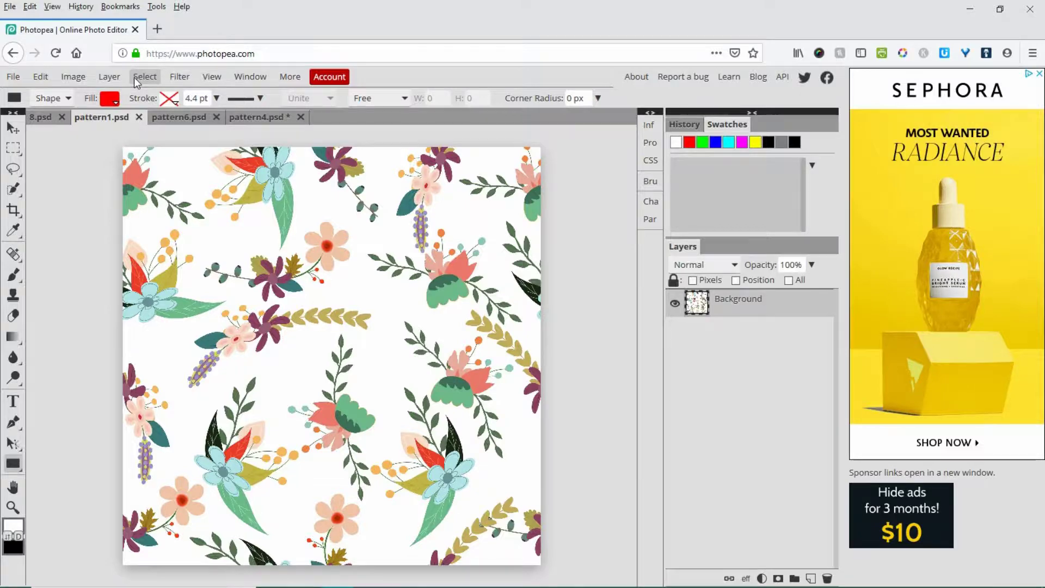
# Select the whole floral canvas and define it as a new pattern
pyautogui.click(142, 77)
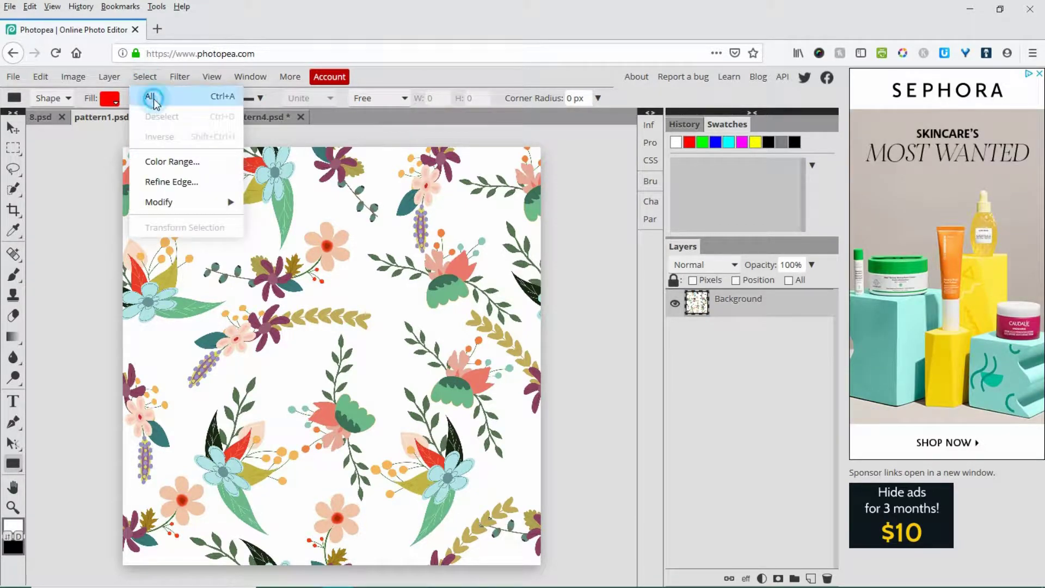
pyautogui.click(153, 98)
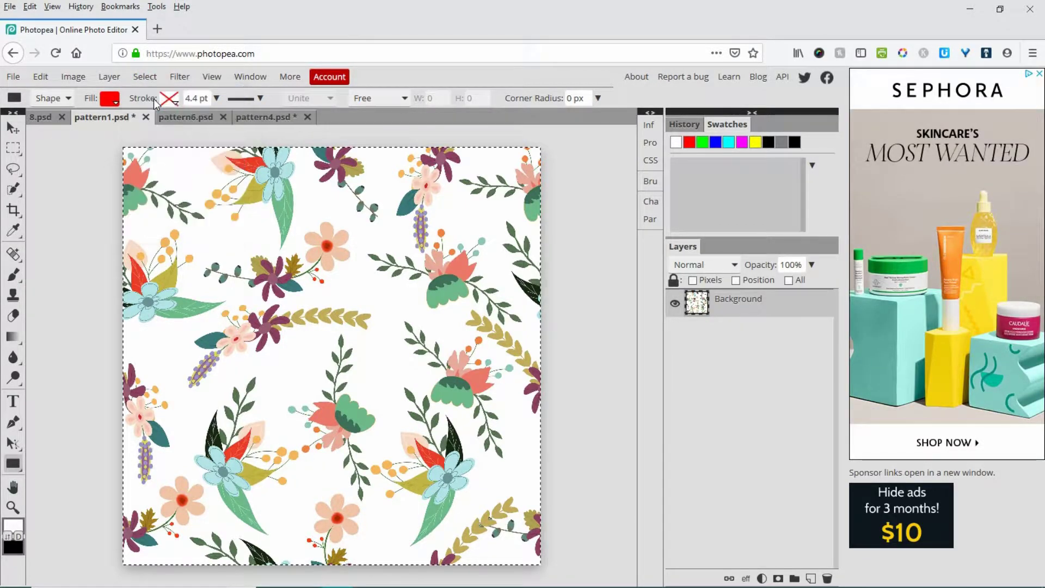
pyautogui.click(40, 76)
pyautogui.moveTo(83, 408)
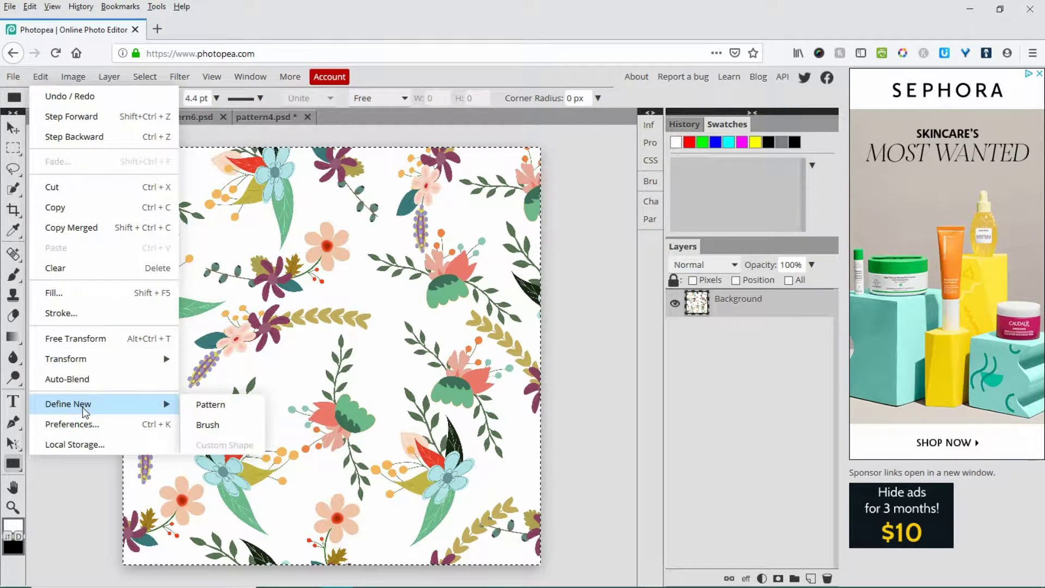
pyautogui.click(215, 405)
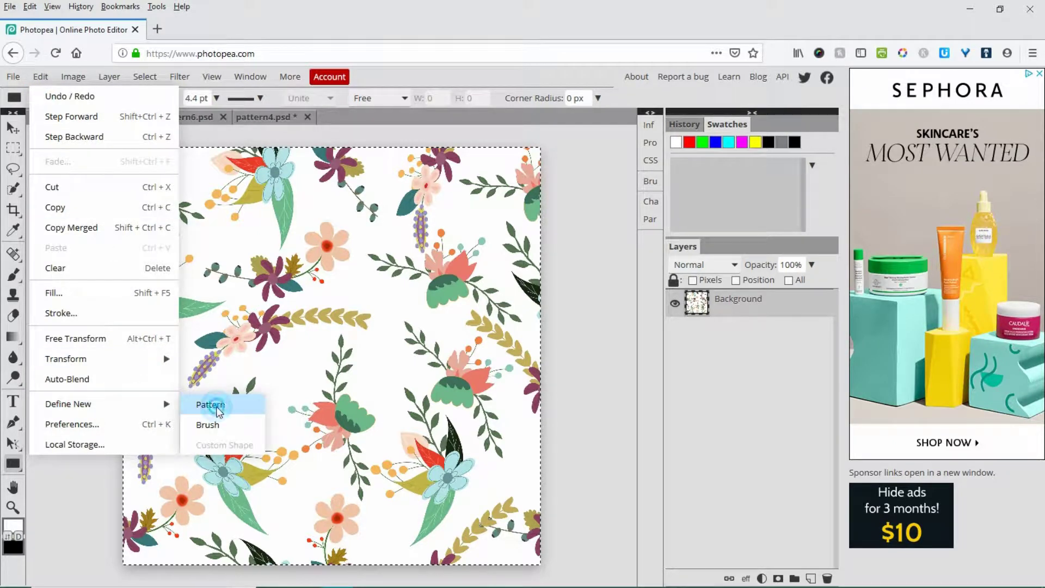
pyautogui.click(254, 405)
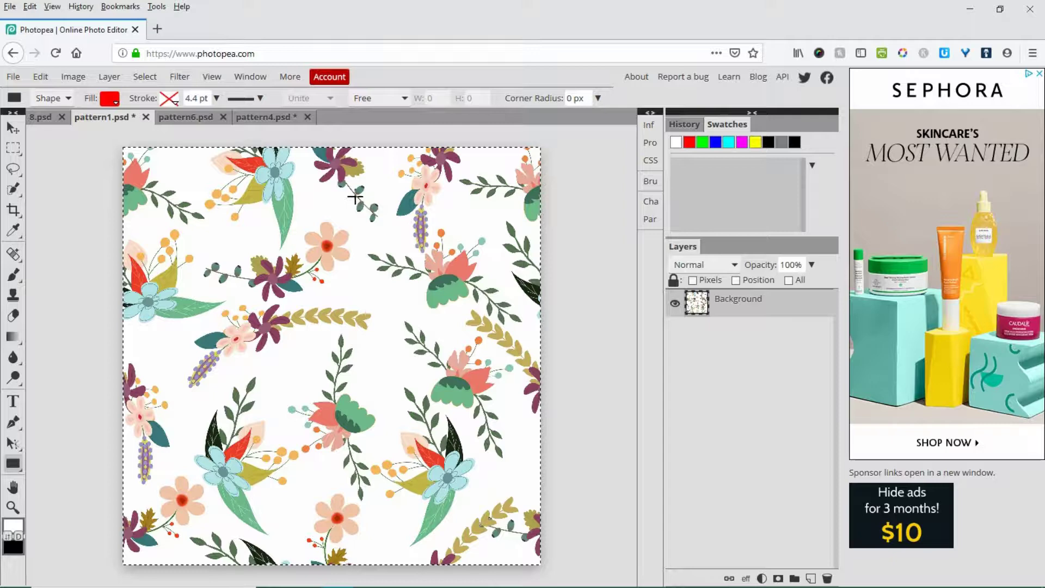
# Select the whole paisley canvas and define it as a new pattern
pyautogui.click(190, 117)
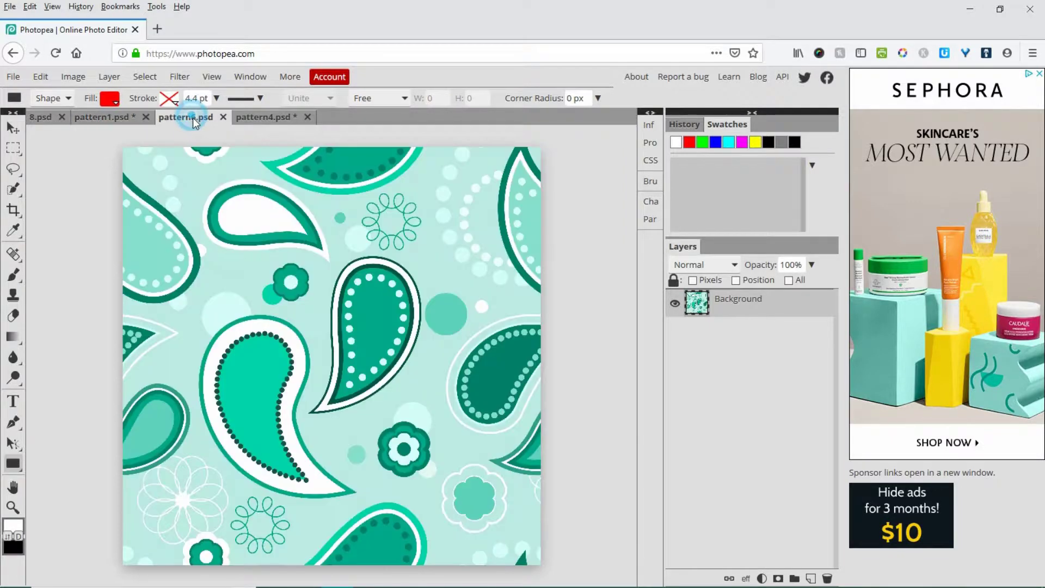
pyautogui.click(150, 78)
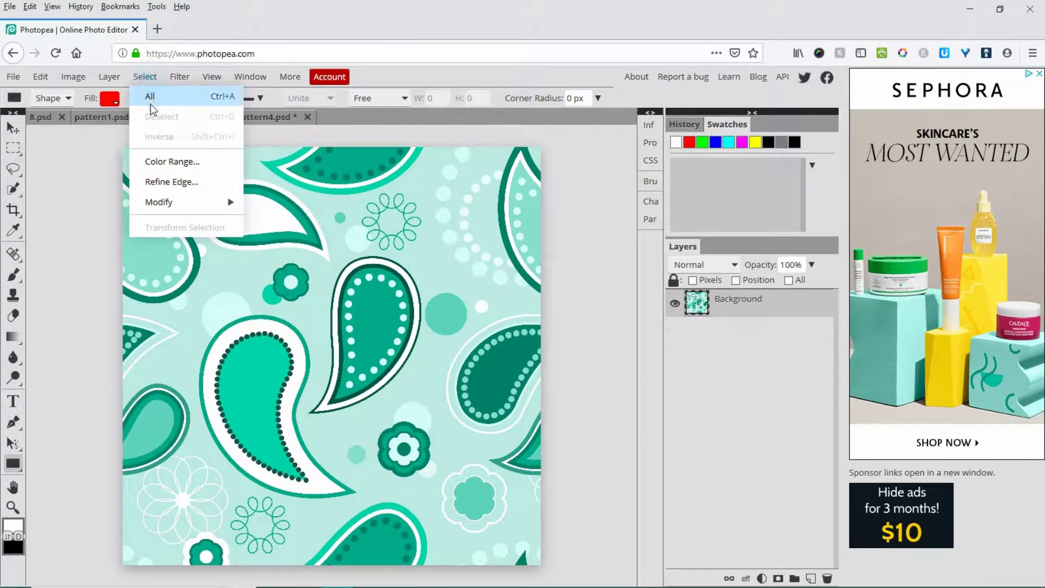
pyautogui.click(146, 96)
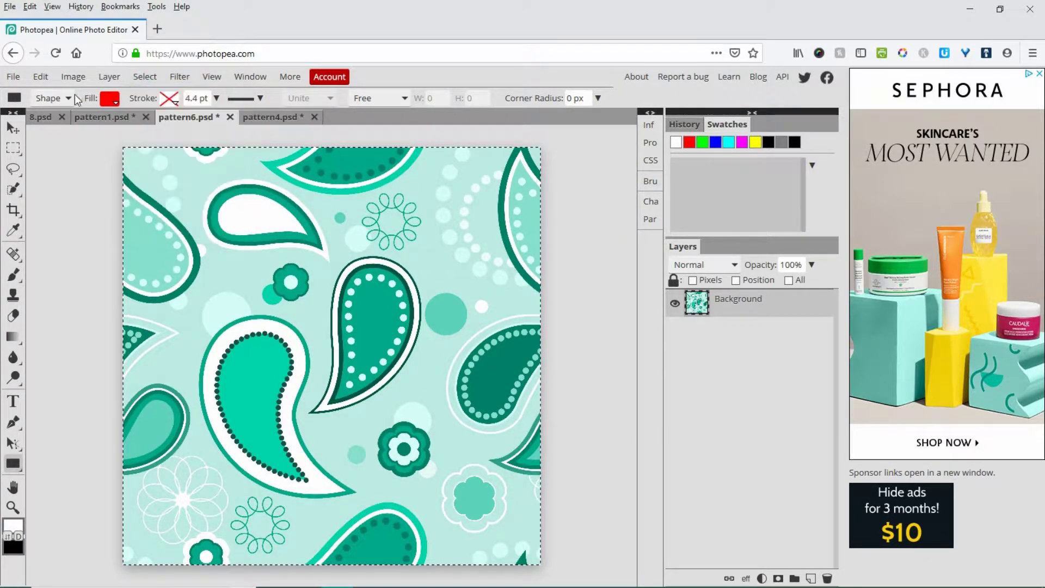
pyautogui.click(39, 76)
pyautogui.moveTo(121, 403)
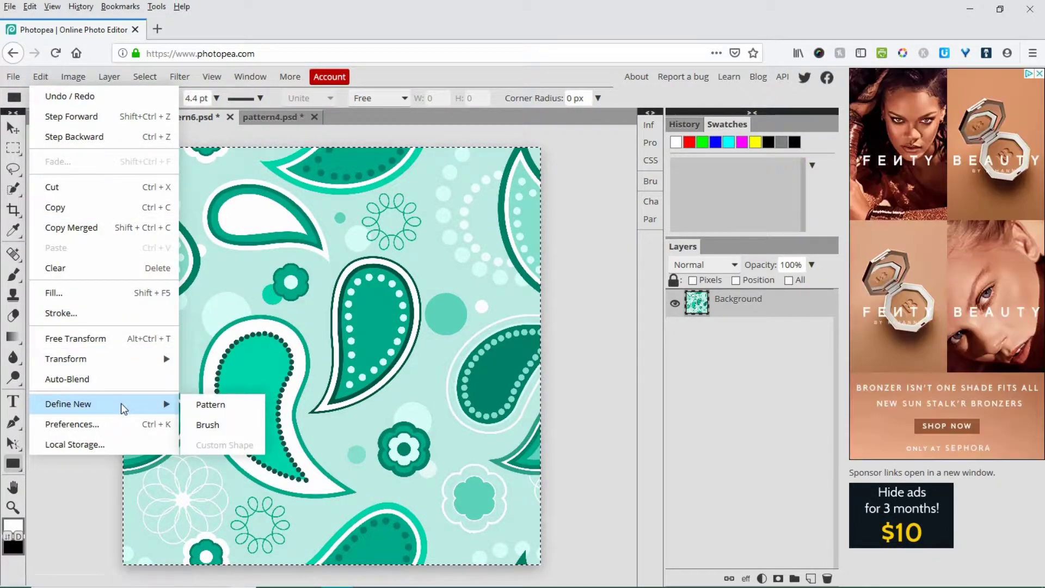
pyautogui.click(228, 406)
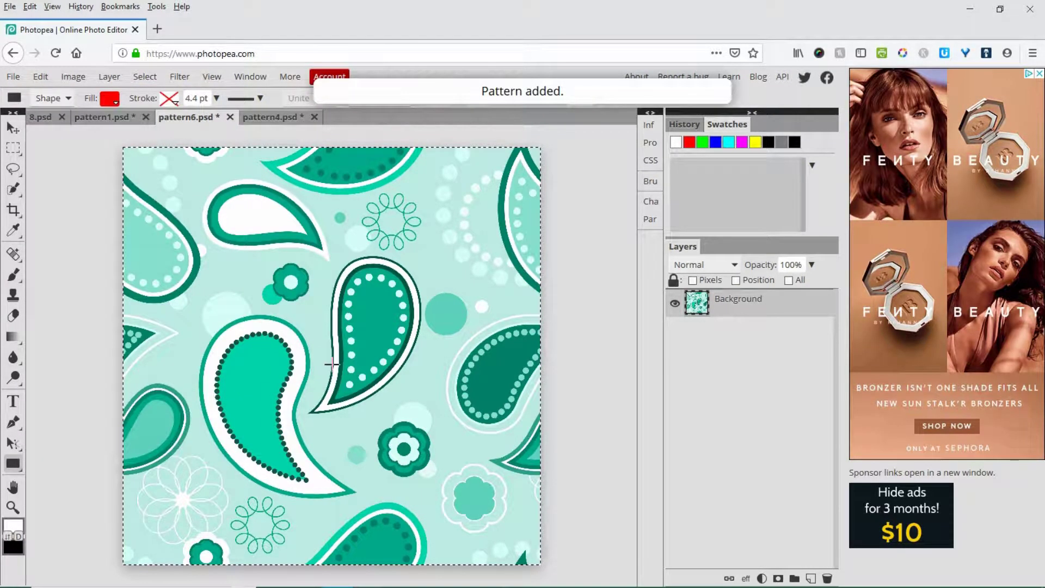
# Define the full autumn canvas as a pattern, then return to the 8.psd template
pyautogui.click(280, 119)
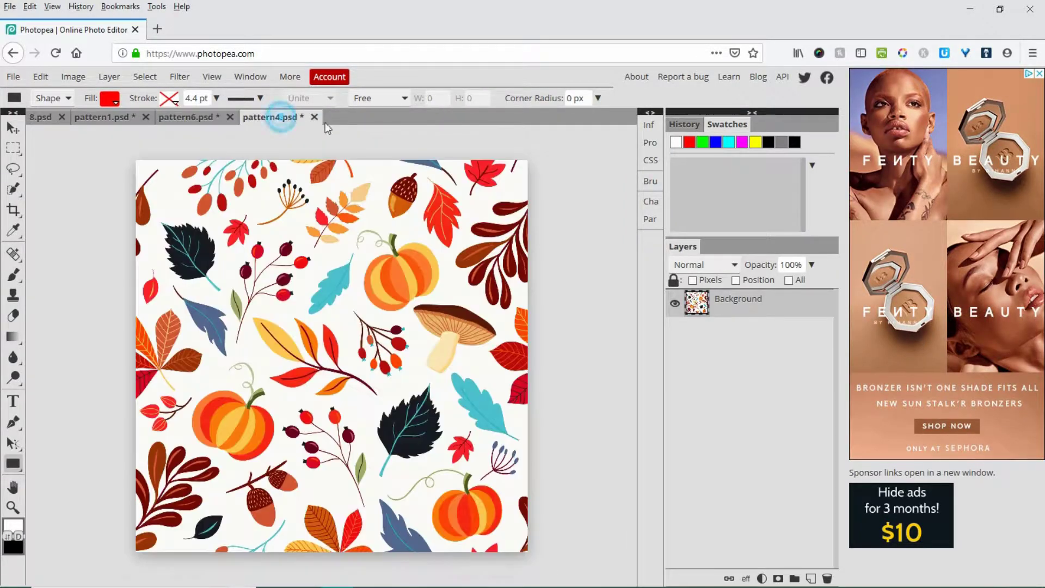
pyautogui.click(139, 76)
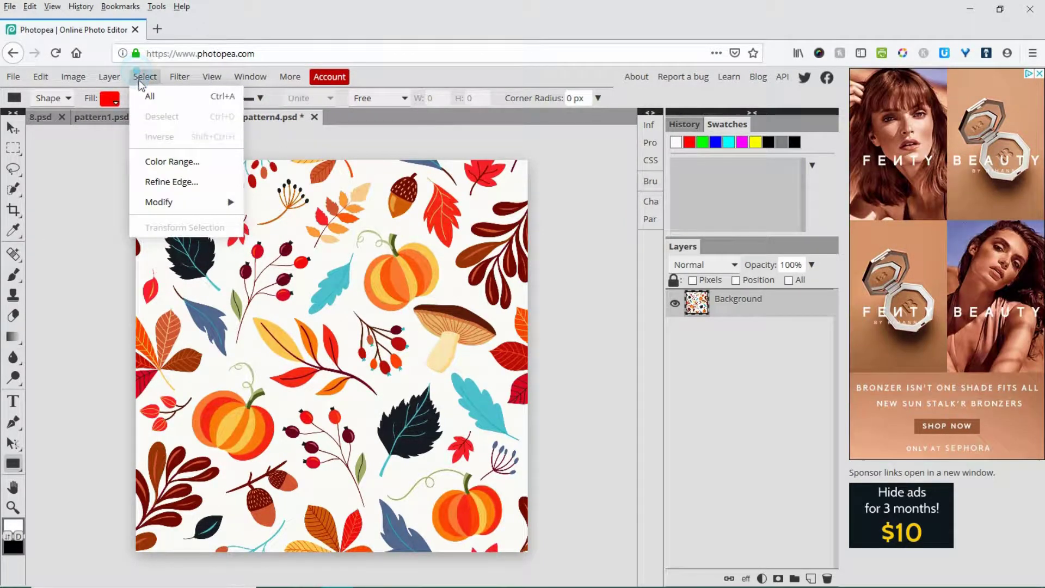
pyautogui.click(143, 98)
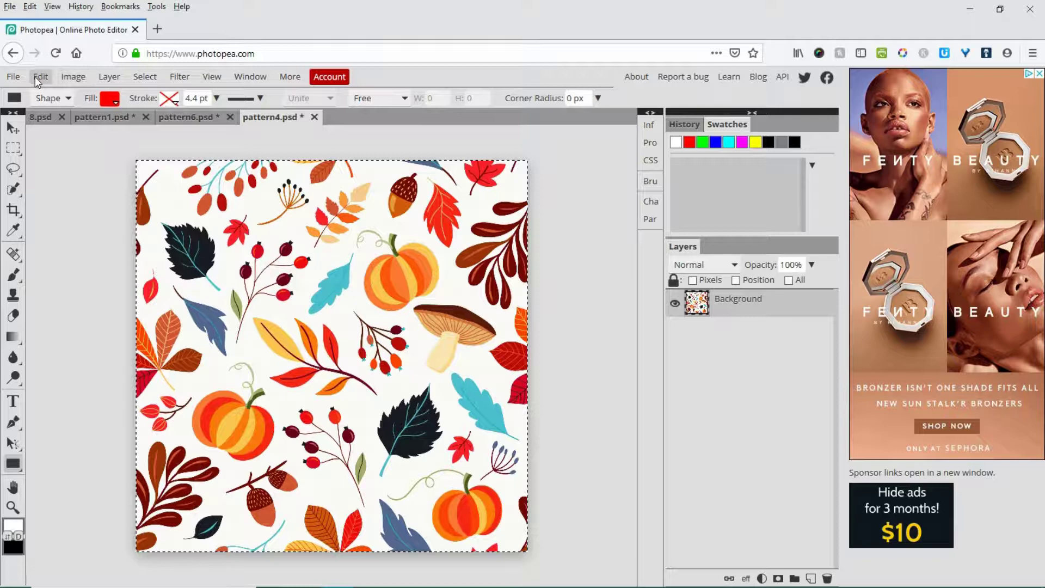
pyautogui.click(35, 76)
pyautogui.moveTo(131, 403)
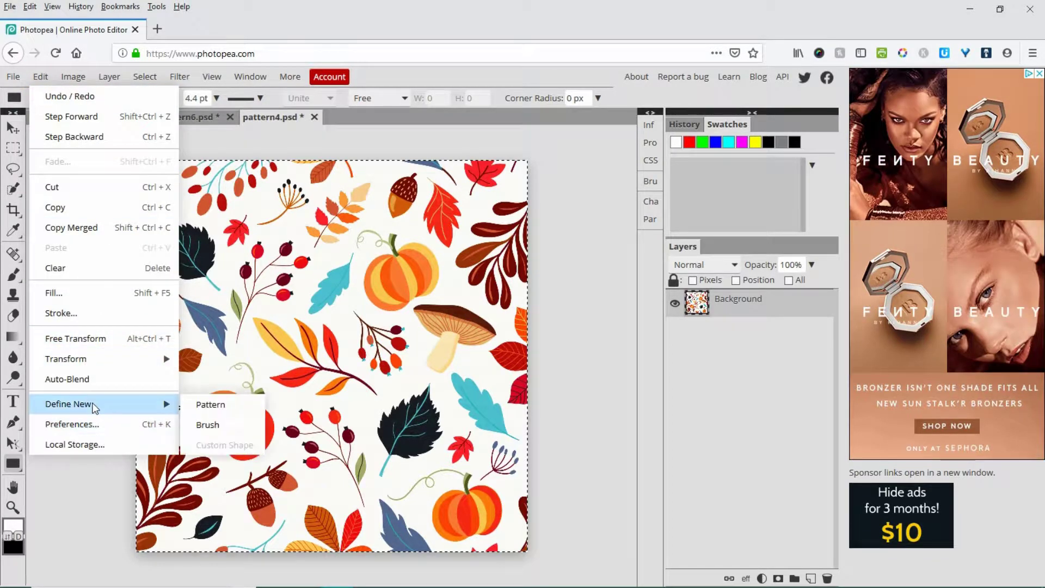
pyautogui.click(220, 405)
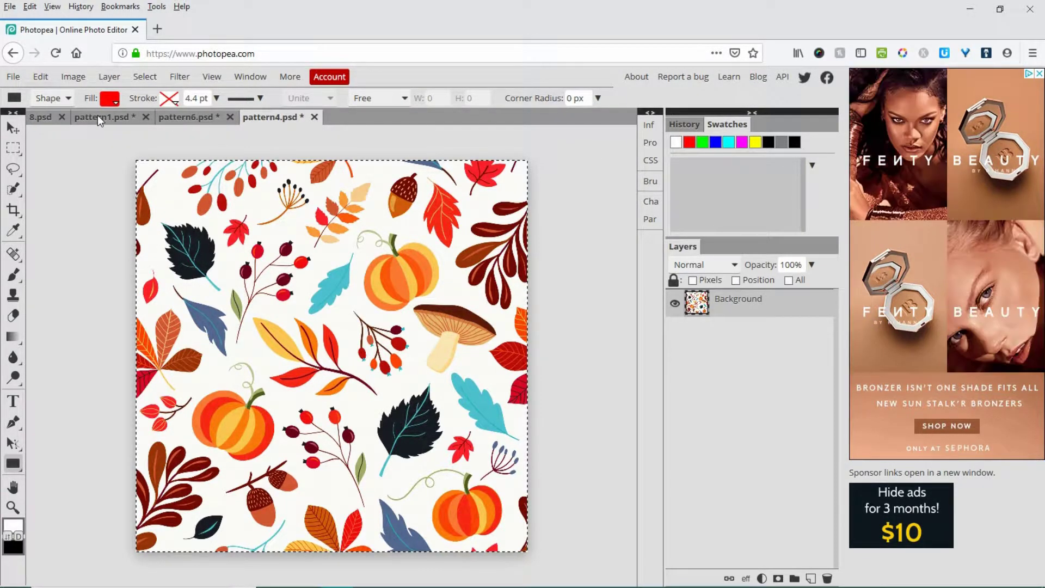
pyautogui.click(42, 118)
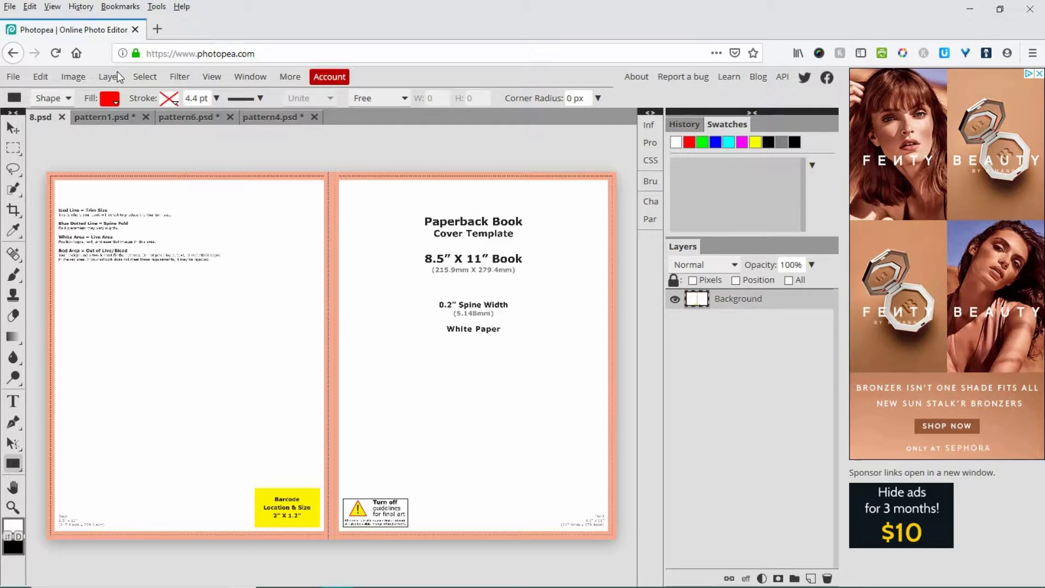
# Add a Pattern Fill layer over the cover using the autumn leaves-and-pumpkins pattern
pyautogui.click(116, 74)
pyautogui.moveTo(146, 210)
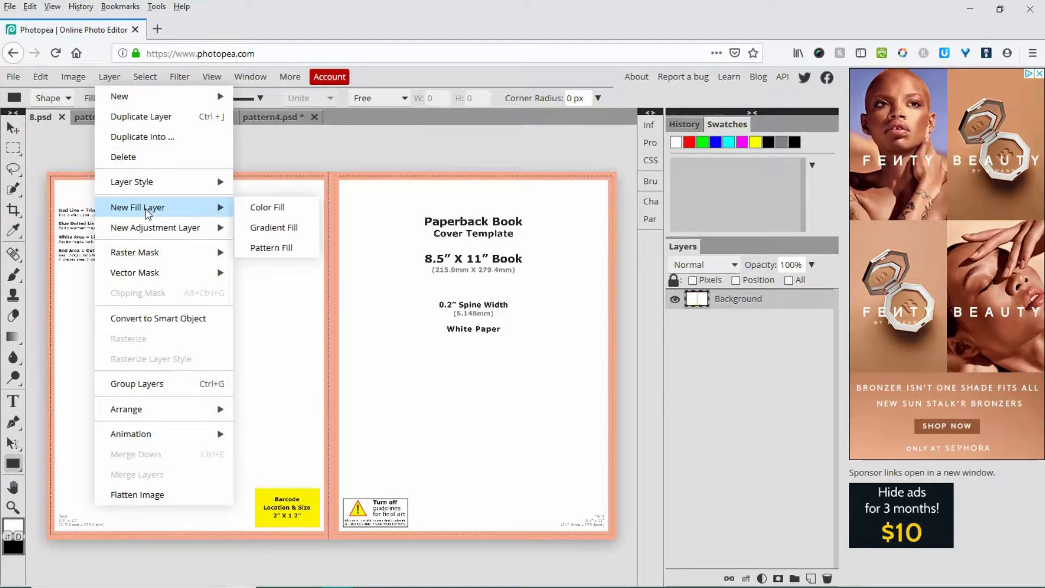
pyautogui.click(281, 249)
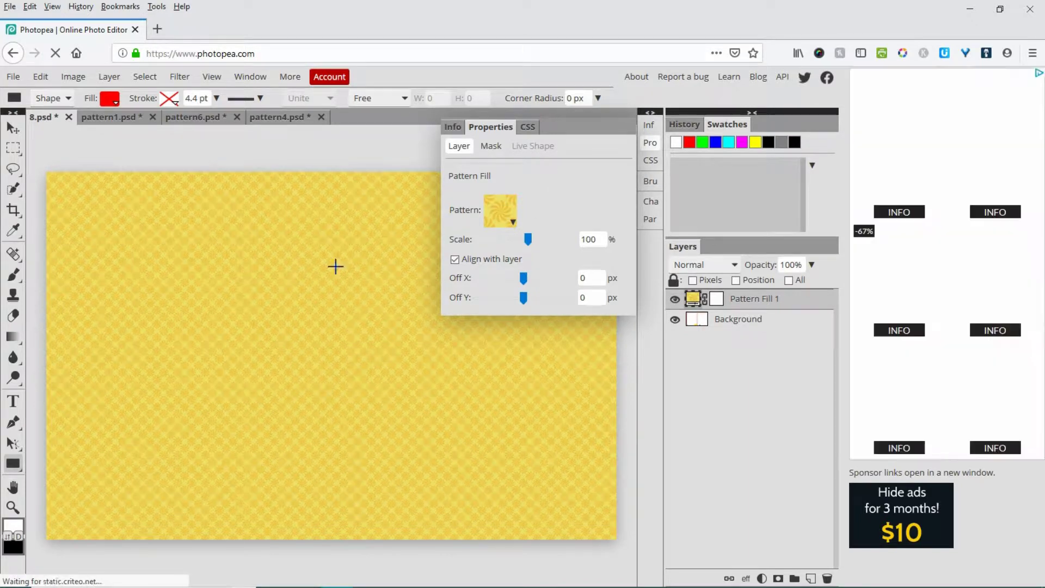
pyautogui.click(514, 222)
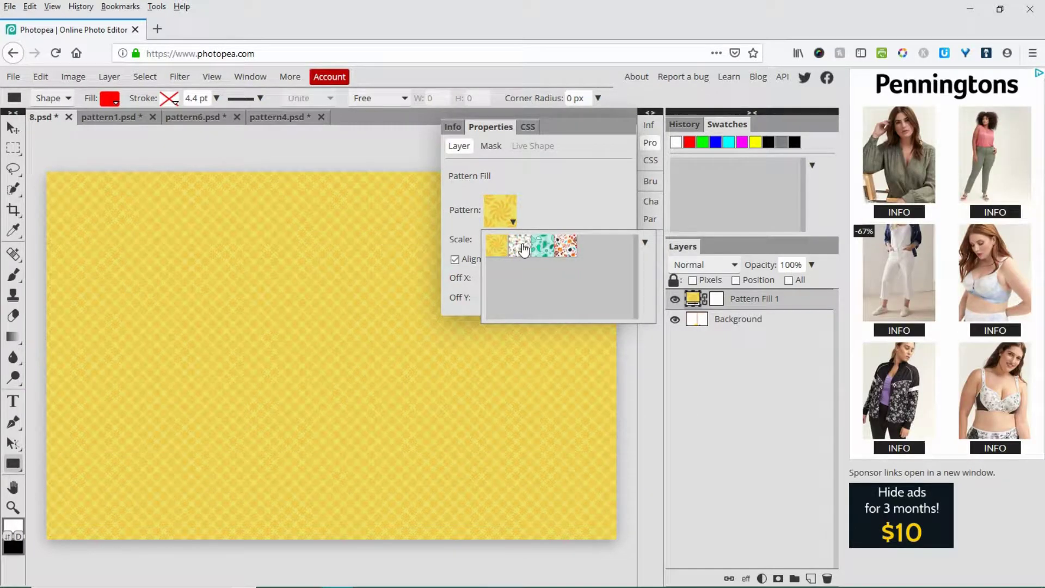
pyautogui.click(524, 250)
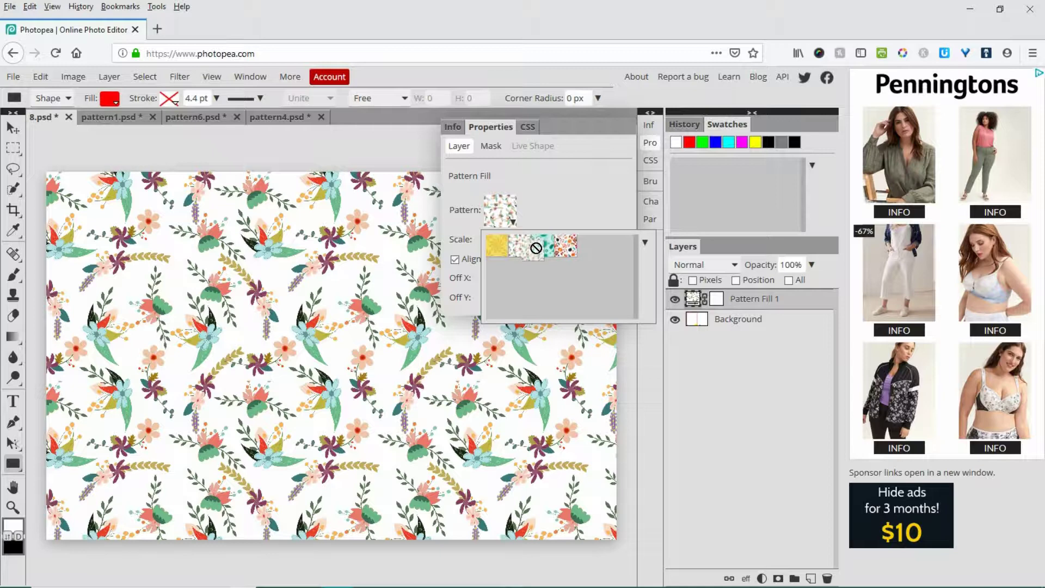
pyautogui.click(569, 249)
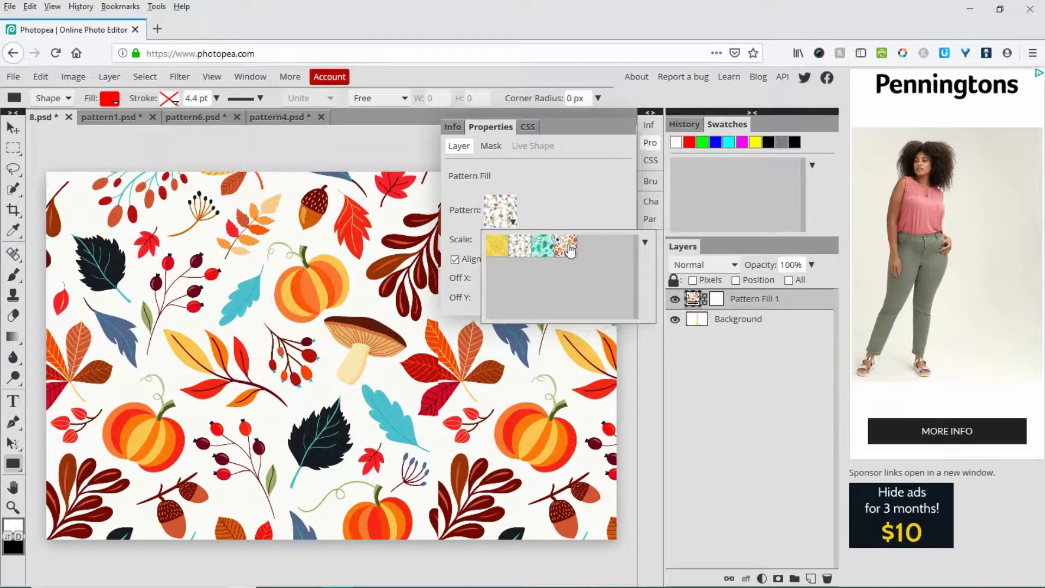
pyautogui.click(565, 194)
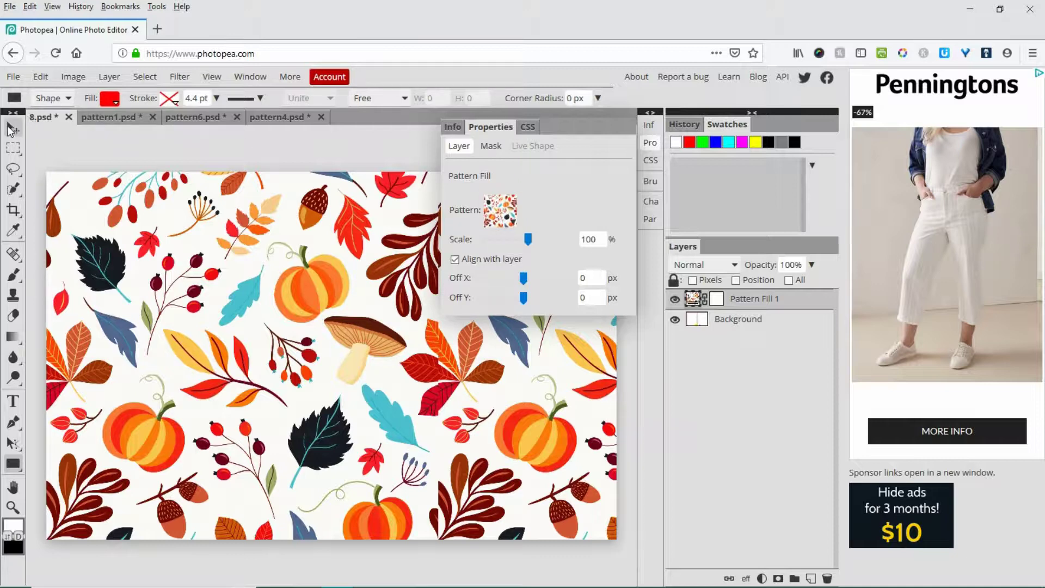
# With the Move tool active, set the pattern to 70% scale, 26 px X offset, 0 px Y
pyautogui.click(13, 128)
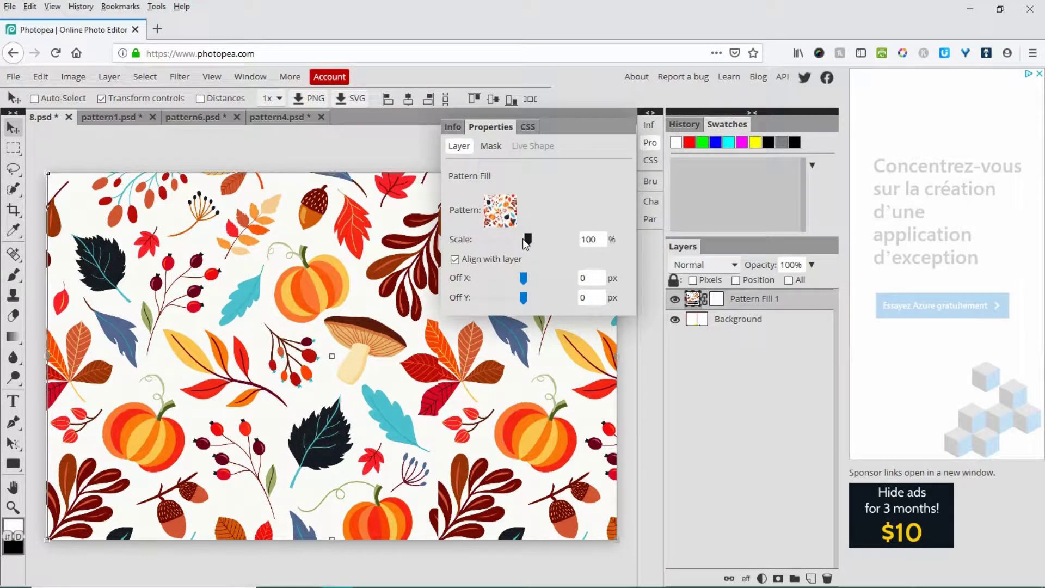
pyautogui.moveTo(522, 238); pyautogui.dragTo(521, 241)
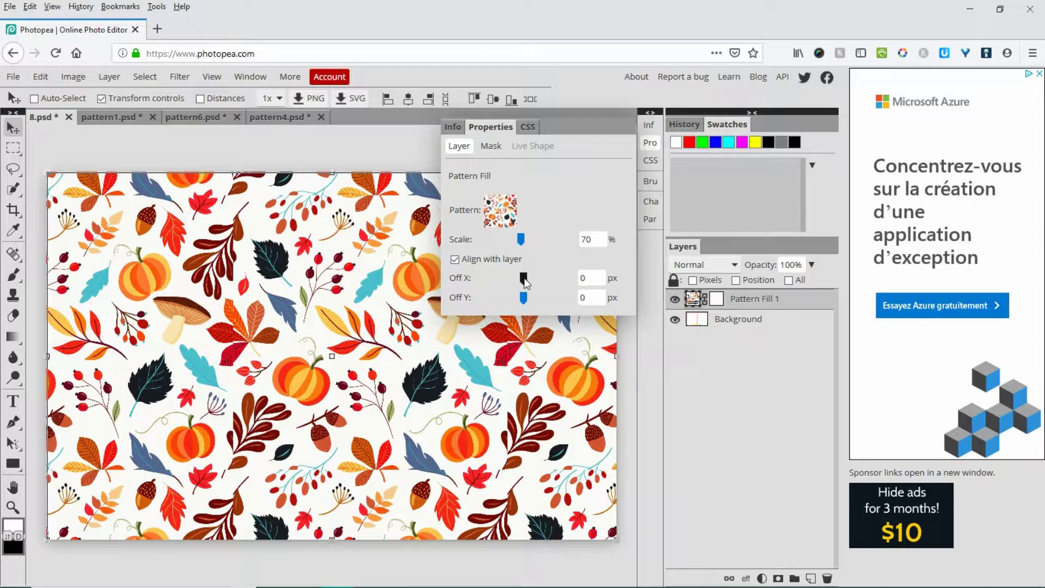
pyautogui.moveTo(523, 280); pyautogui.dragTo(536, 283)
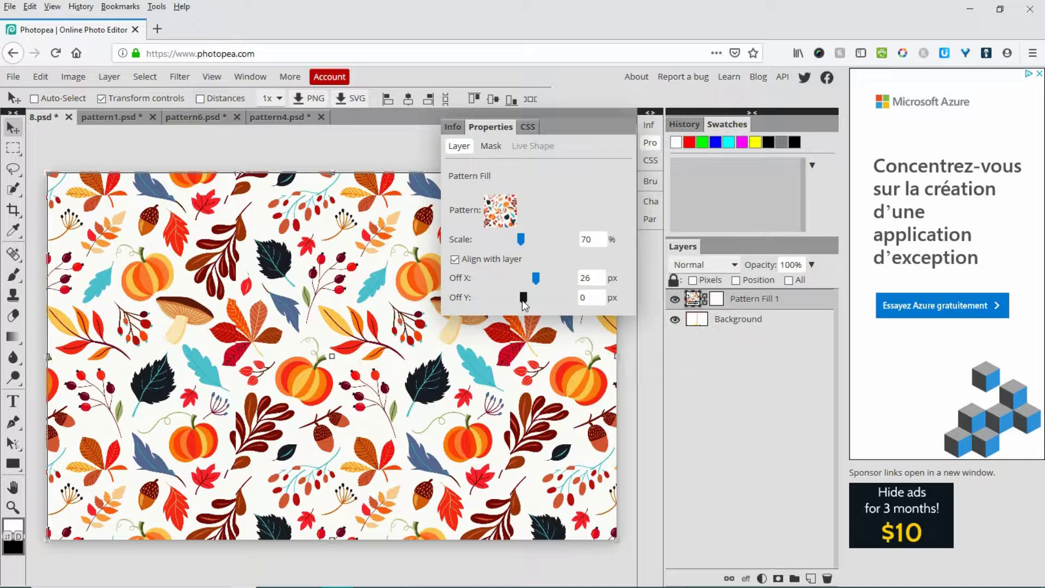
pyautogui.moveTo(522, 299); pyautogui.dragTo(522, 298)
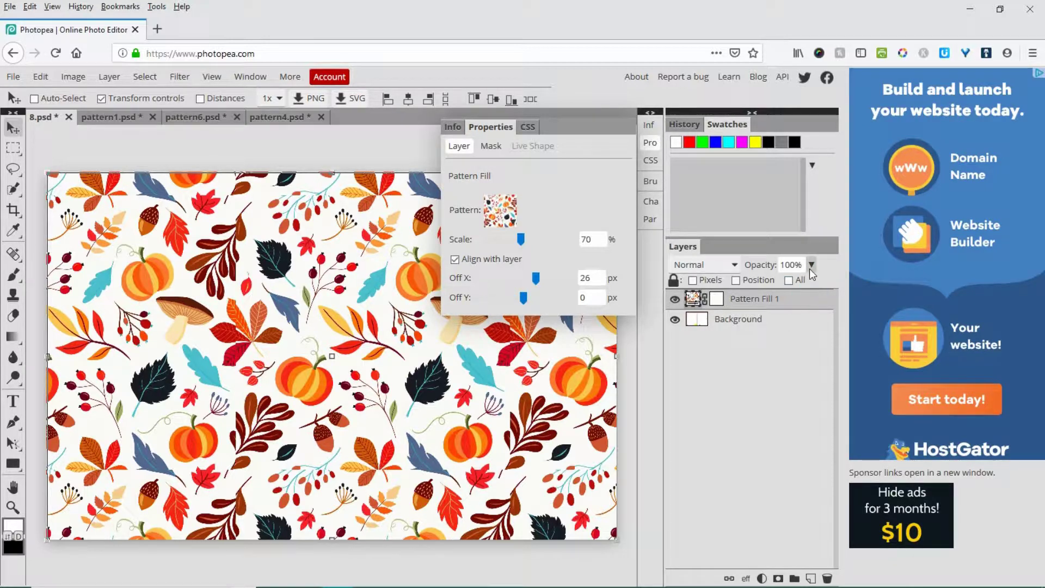
# Fade the pattern layer, then draw a red 144 px-wide rectangle down the spine
pyautogui.moveTo(811, 265); pyautogui.dragTo(774, 287)
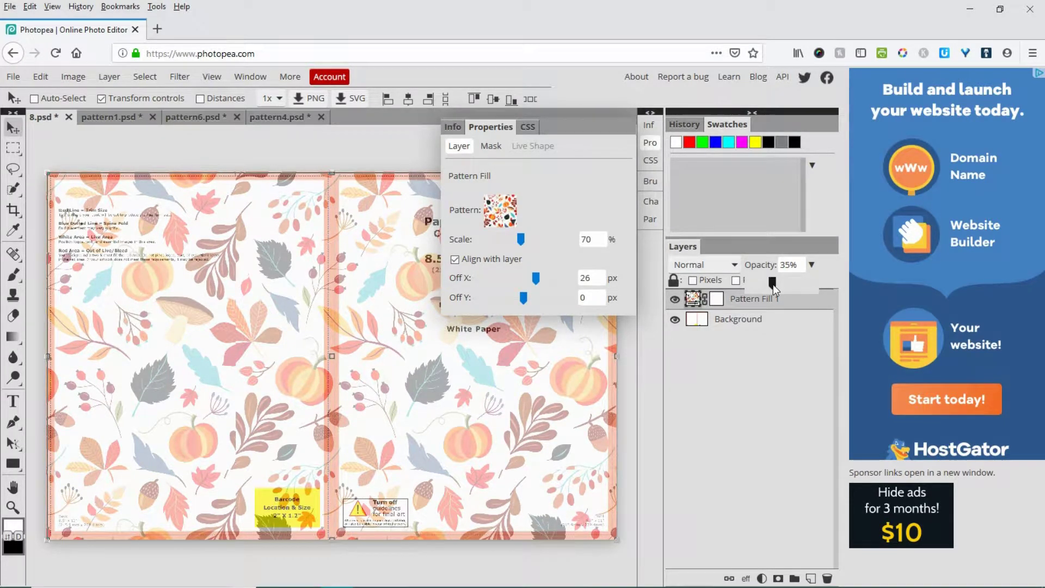
pyautogui.rightClick(13, 463)
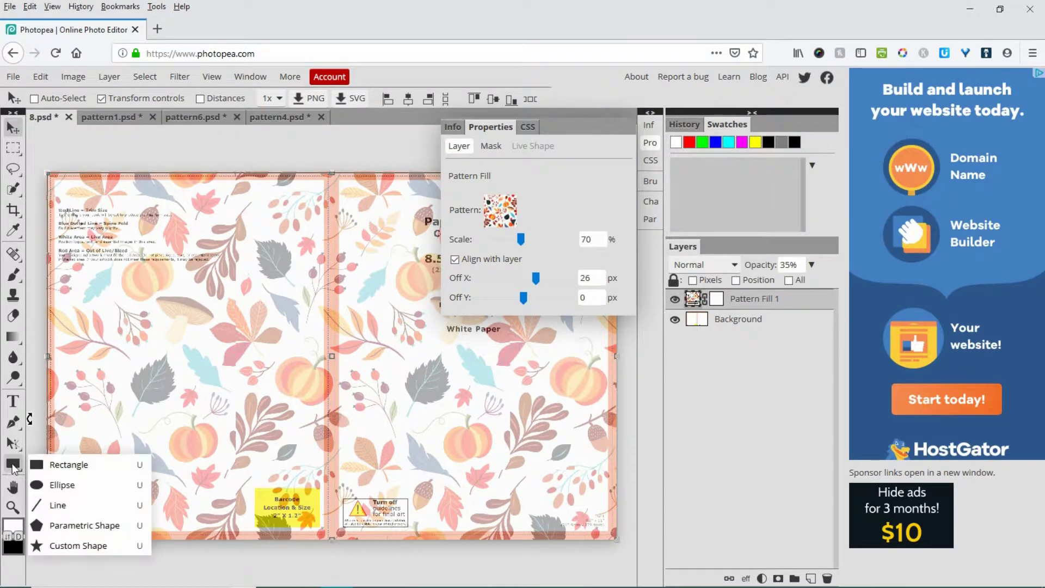
pyautogui.click(13, 464)
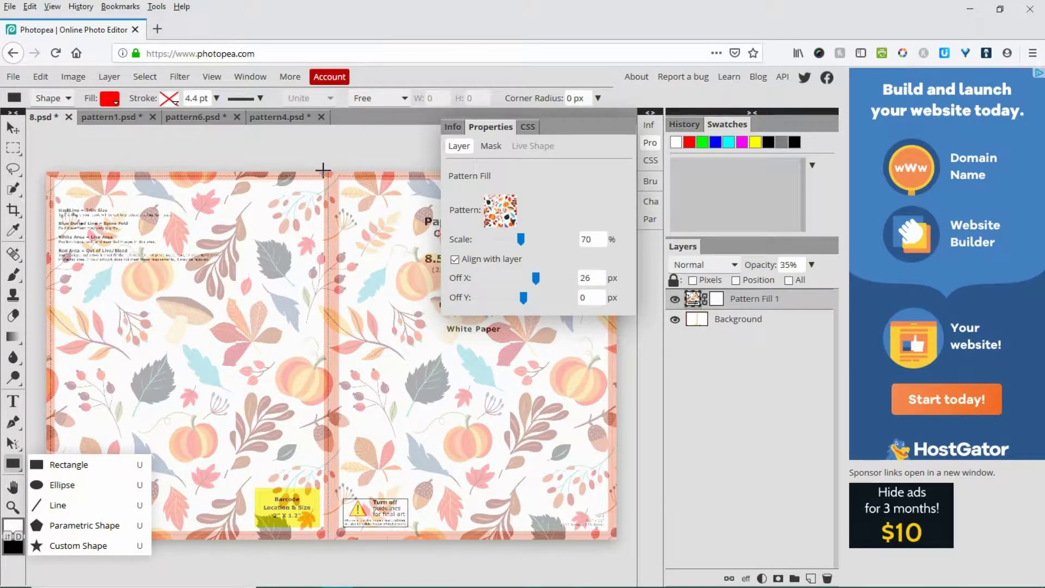
pyautogui.moveTo(324, 174); pyautogui.dragTo(338, 560)
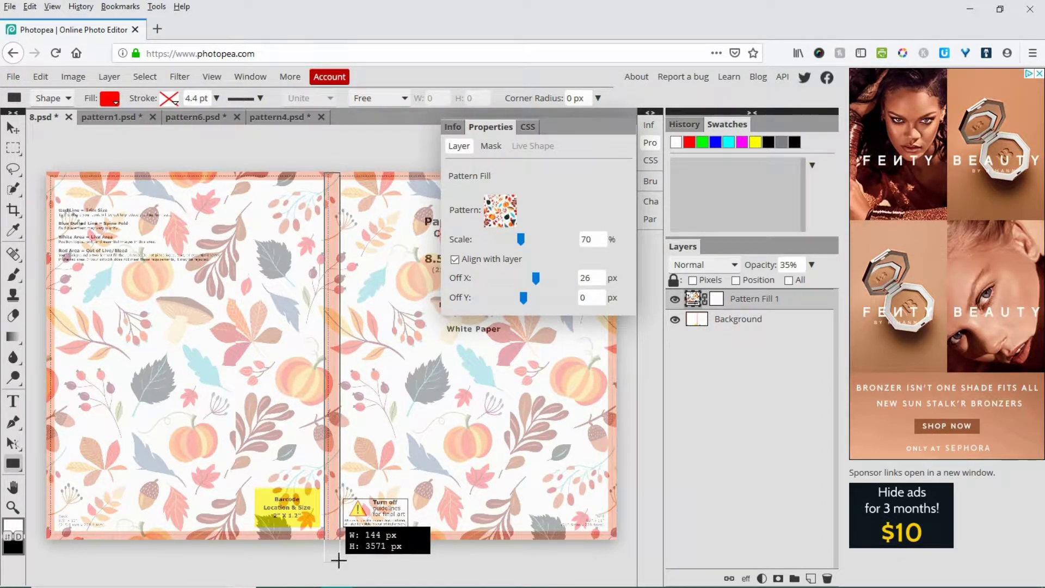
pyautogui.moveTo(336, 560); pyautogui.dragTo(340, 560)
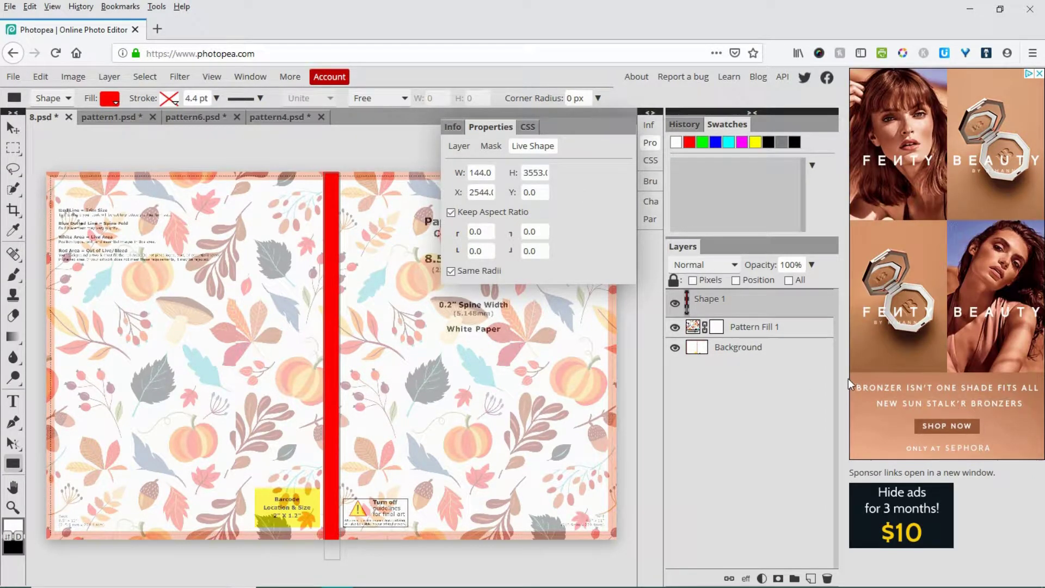
# Restore Pattern Fill 1 to 100% opacity
pyautogui.click(801, 330)
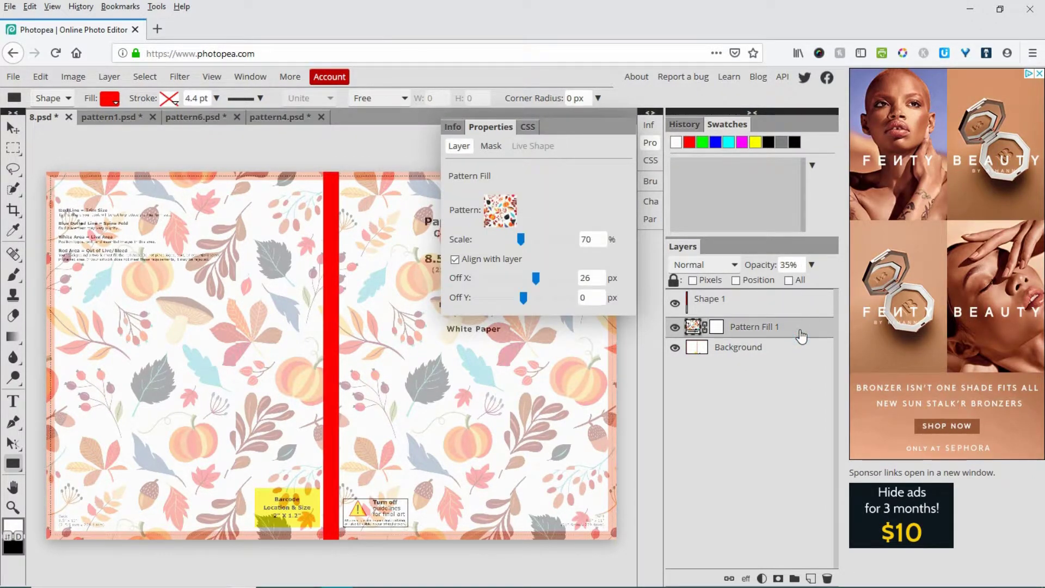
pyautogui.click(811, 266)
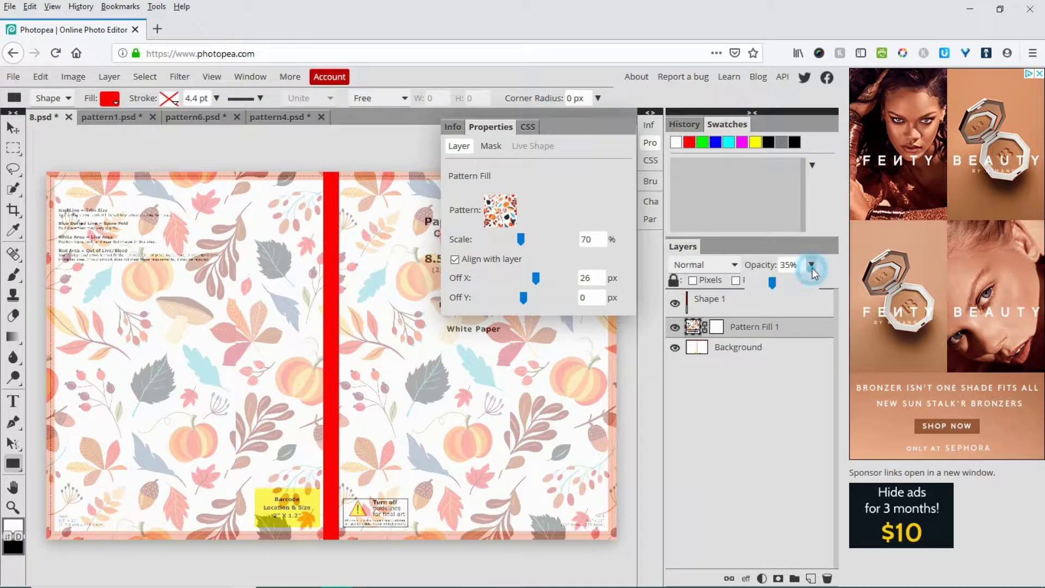
pyautogui.click(774, 281)
pyautogui.moveTo(776, 283); pyautogui.dragTo(838, 280)
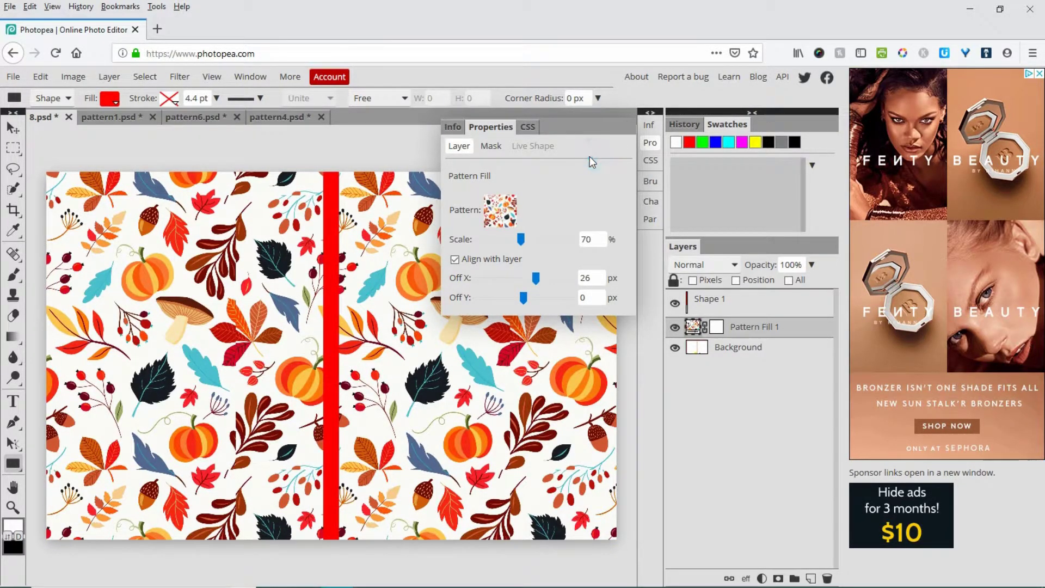
# Try the teal paisley swatch, then settle on the white floral pattern for Pattern Fill 1
pyautogui.rightClick(14, 170)
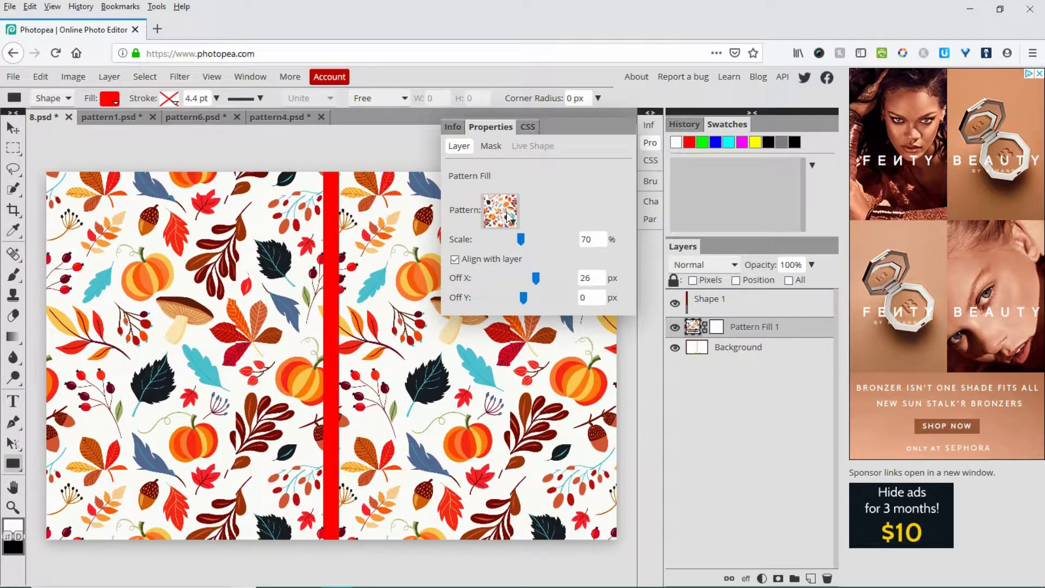
pyautogui.click(509, 210)
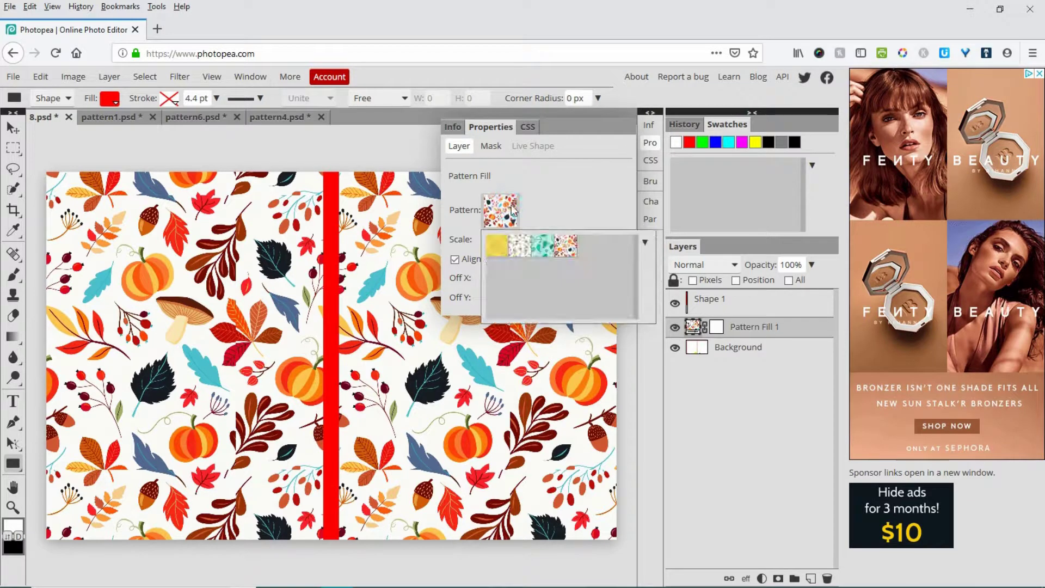
pyautogui.click(540, 249)
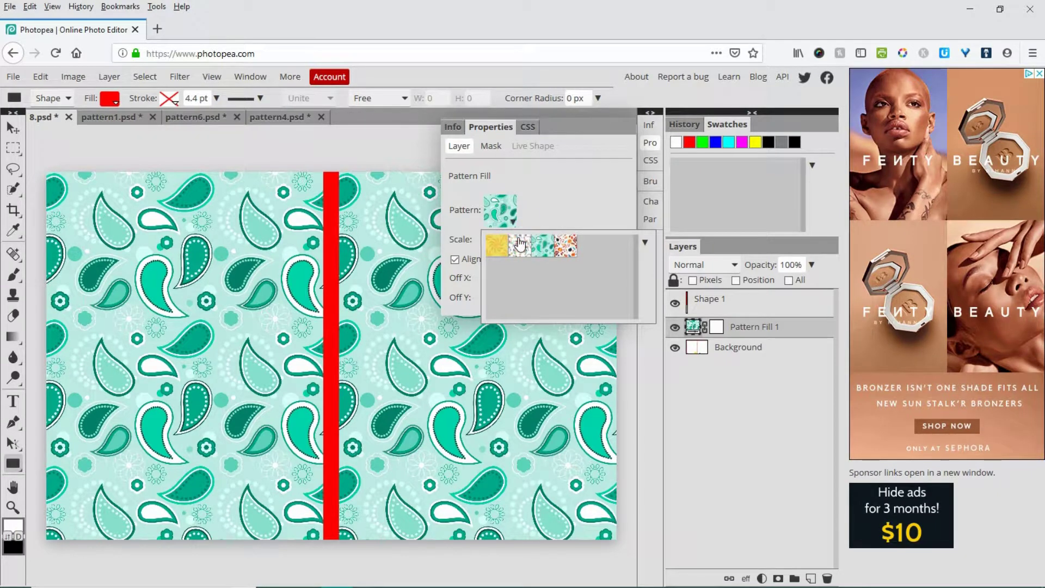
pyautogui.click(520, 245)
pyautogui.click(552, 174)
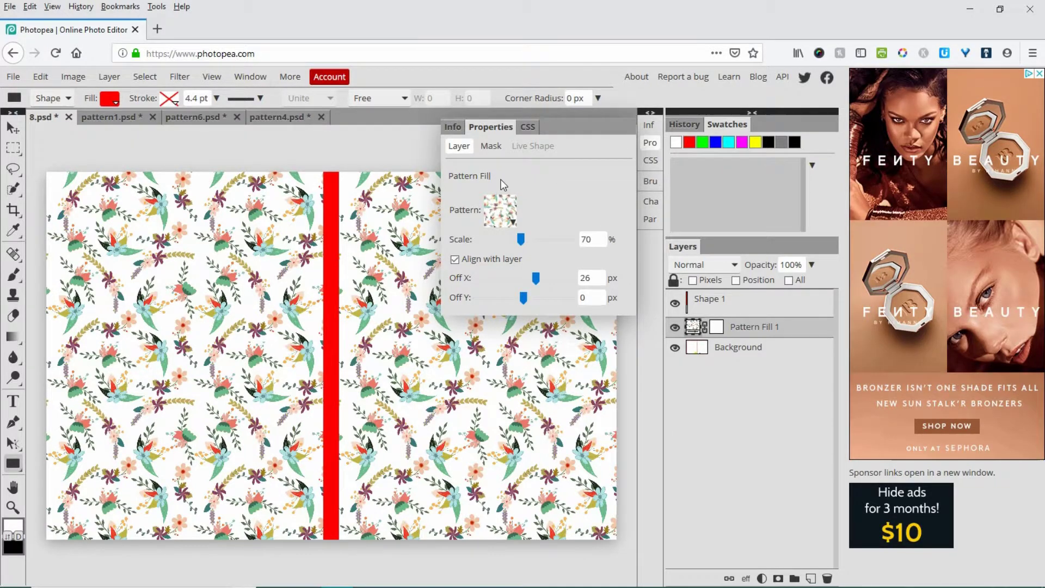
pyautogui.click(558, 184)
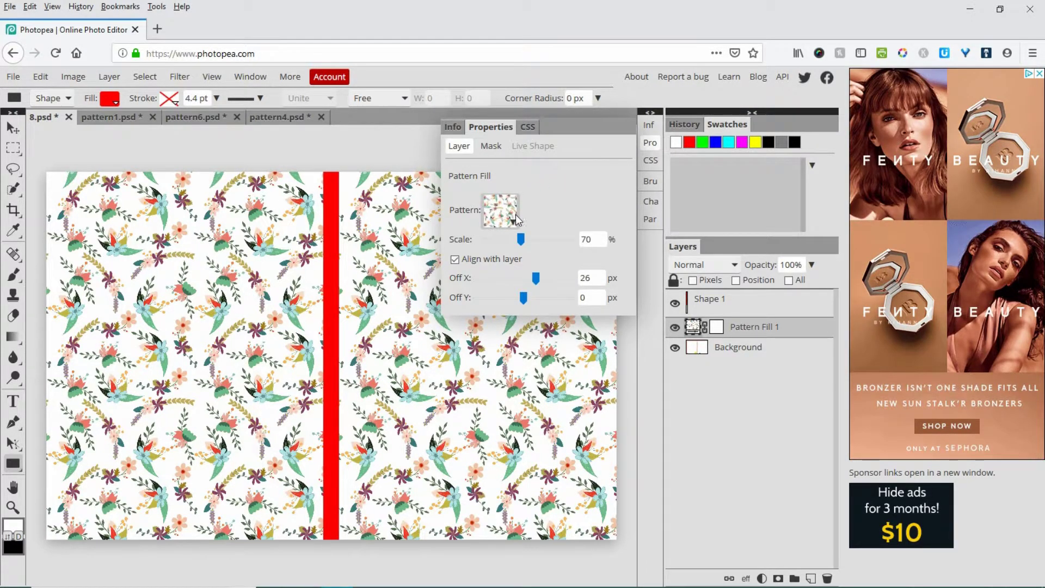
pyautogui.click(514, 214)
pyautogui.click(557, 172)
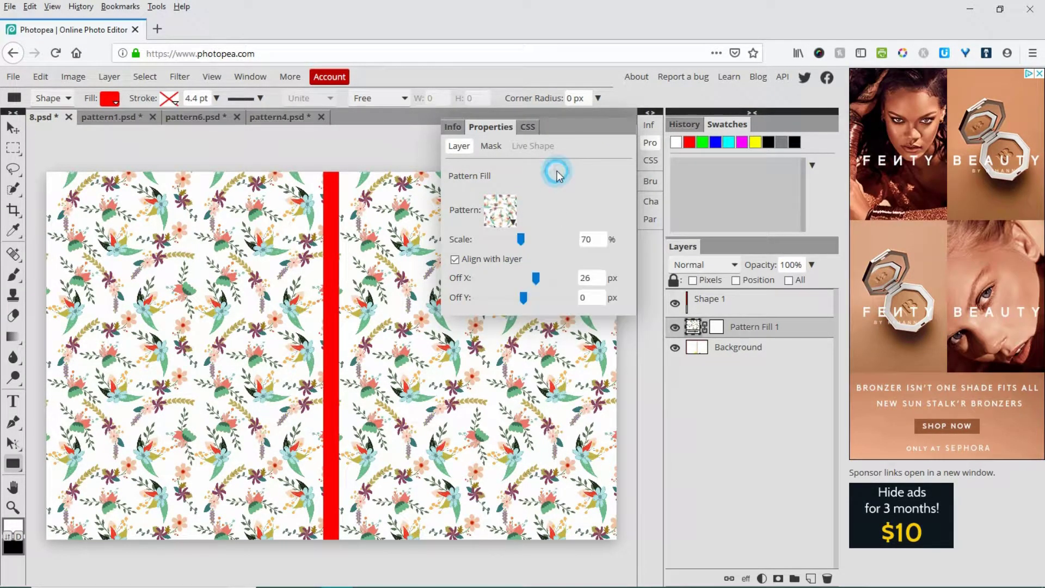